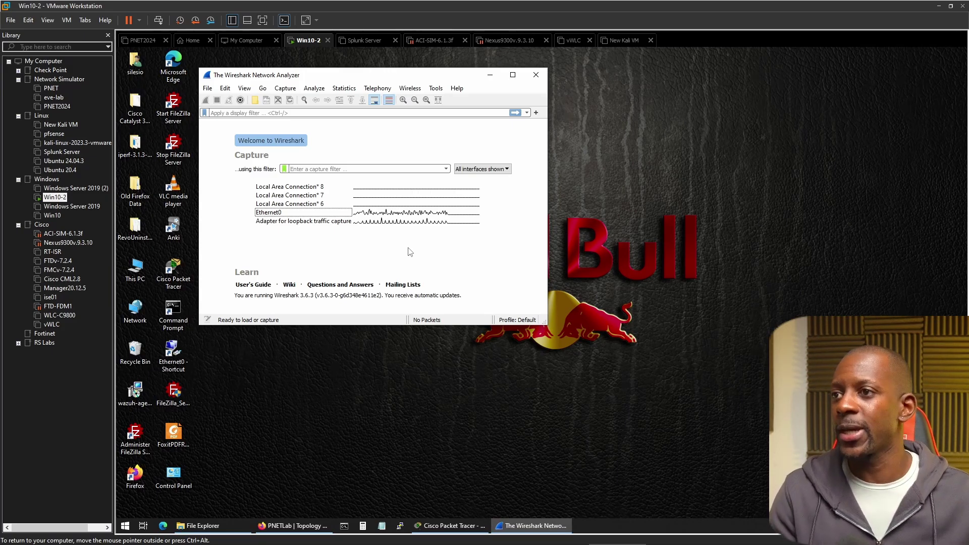
- Start capturing packets on Ethernet0 in Wireshark and enlarge the window to show more packets
double_click(287, 212)
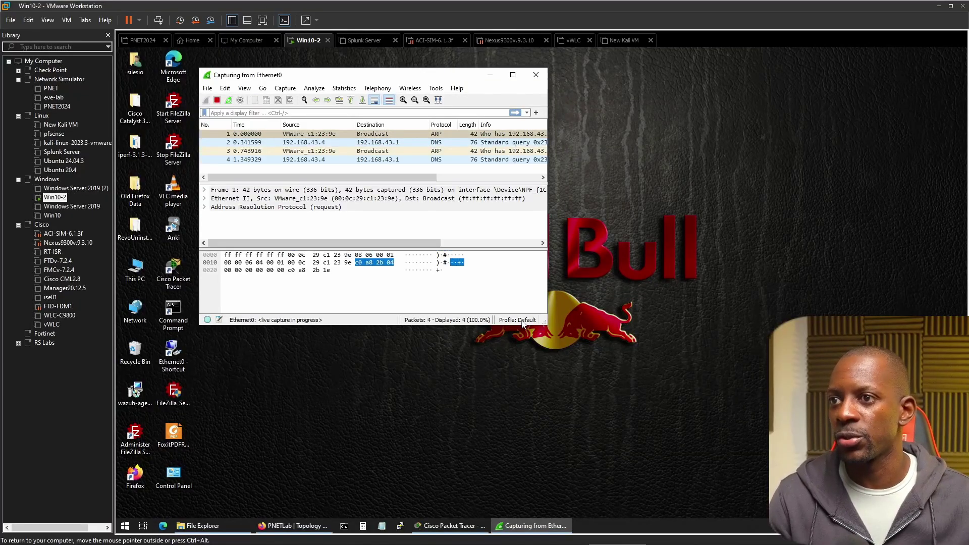
drag(545, 323, 588, 396)
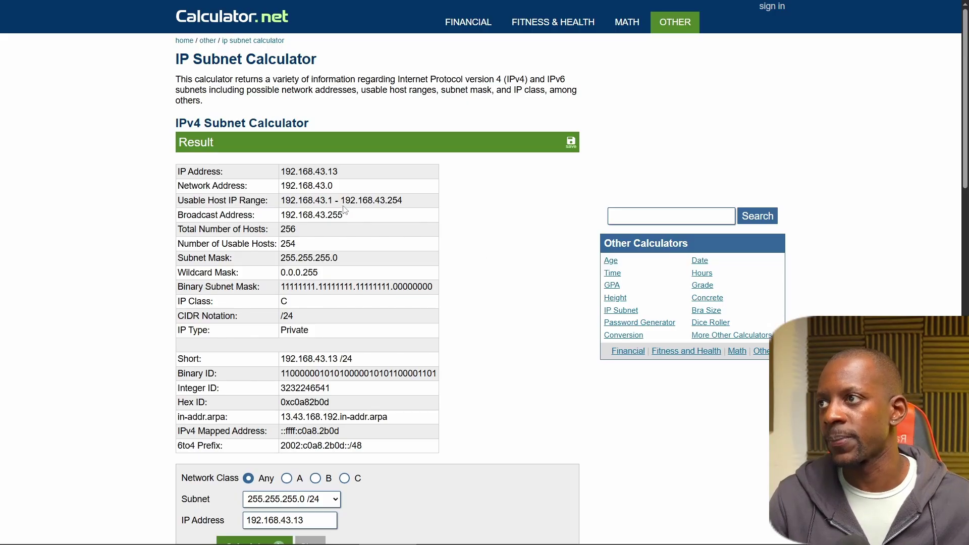
- Highlight IP 192.168.43.13, network 192.168.43.0 and broadcast 192.168.43.255 in the /24 results
drag(285, 172, 353, 172)
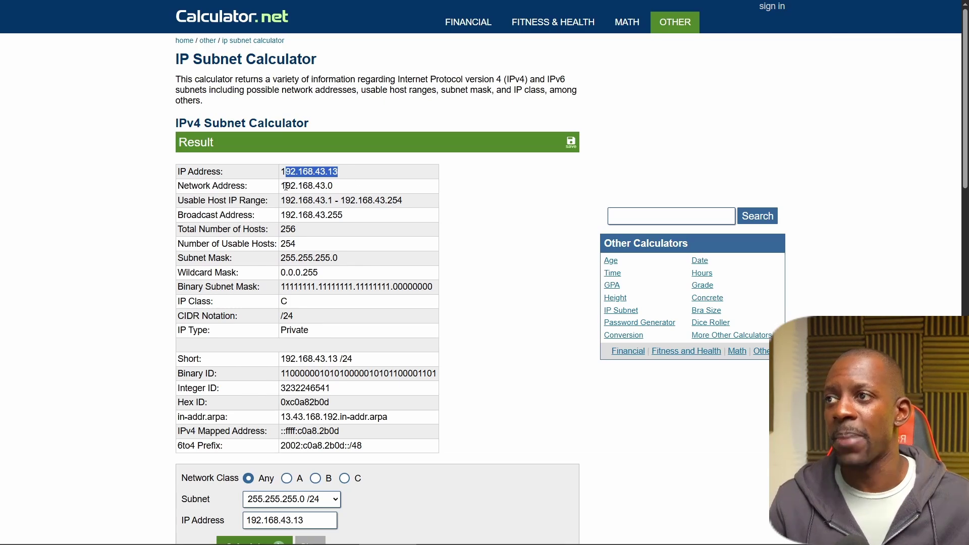
drag(286, 186, 416, 198)
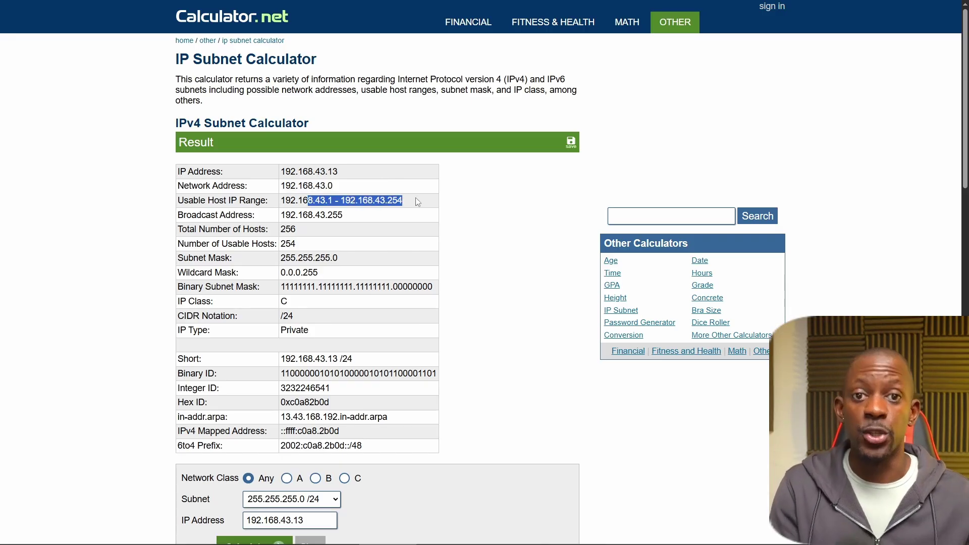
drag(286, 215, 346, 217)
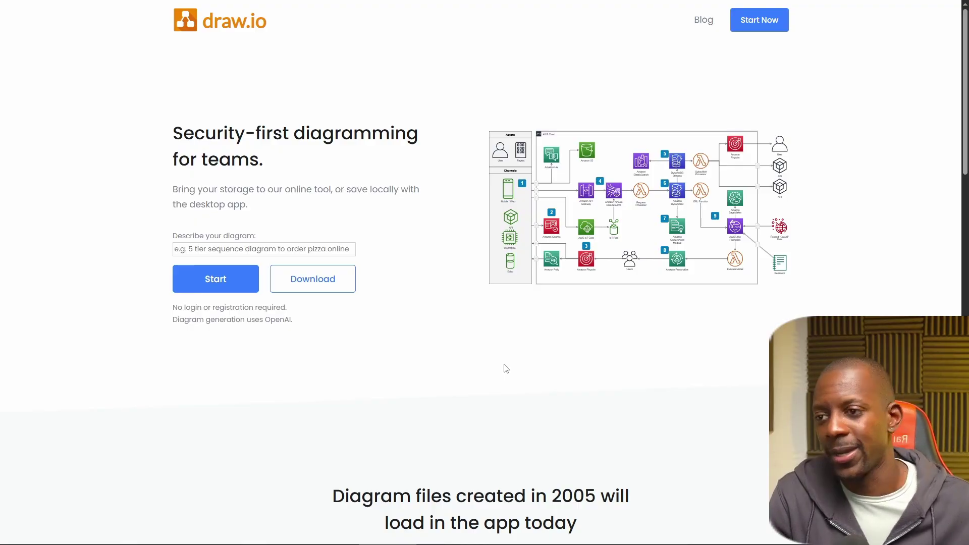
- Scroll through the draw.io landing page to locate the Untitled Diagram.drawio file
scroll(530, 371, down, 4)
scroll(553, 374, down, 6)
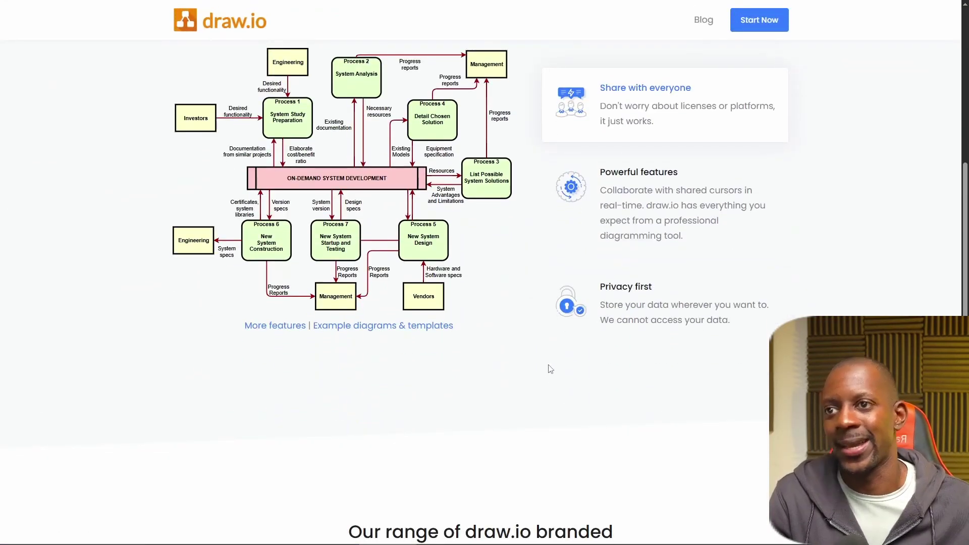
scroll(551, 369, down, 2)
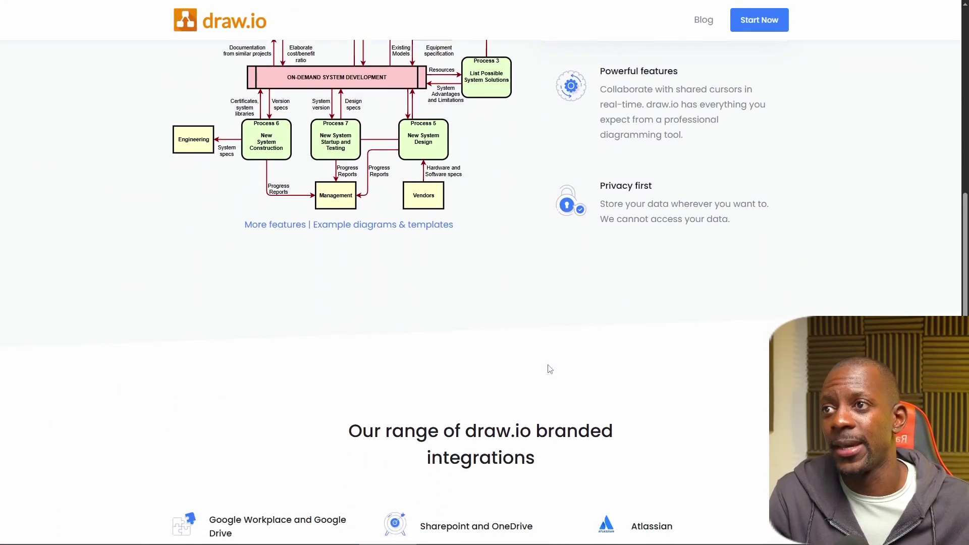
scroll(550, 369, up, 3)
scroll(550, 369, up, 9)
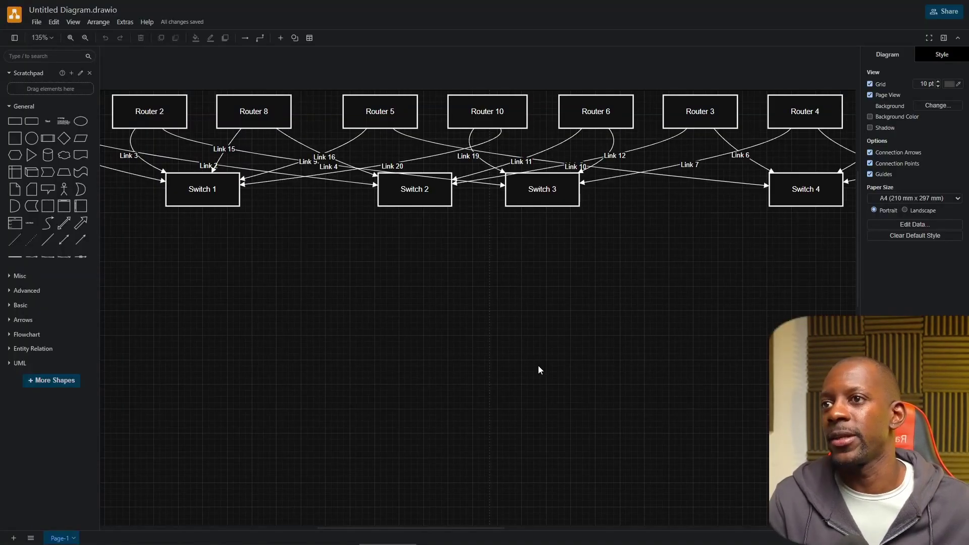
scroll(540, 366, up, 2)
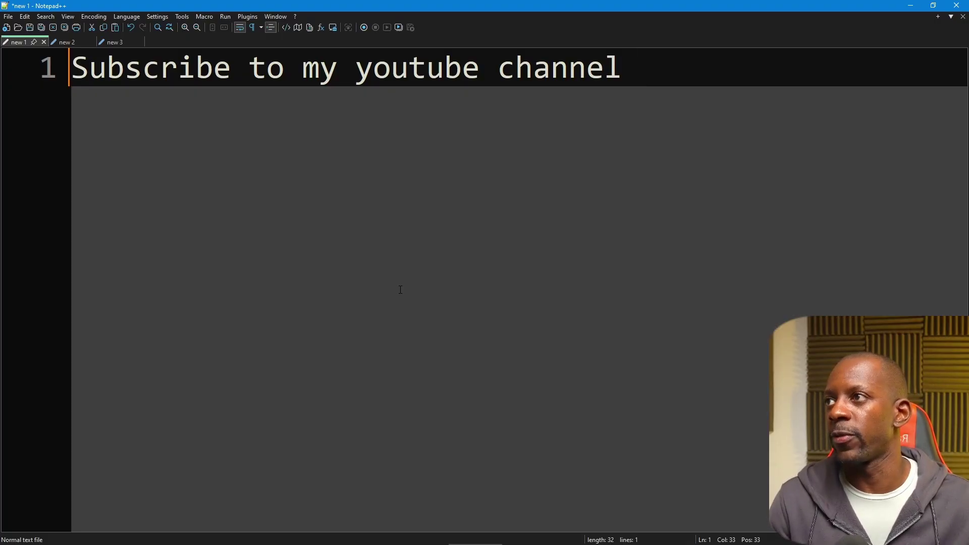
key(ctrl+Tab)
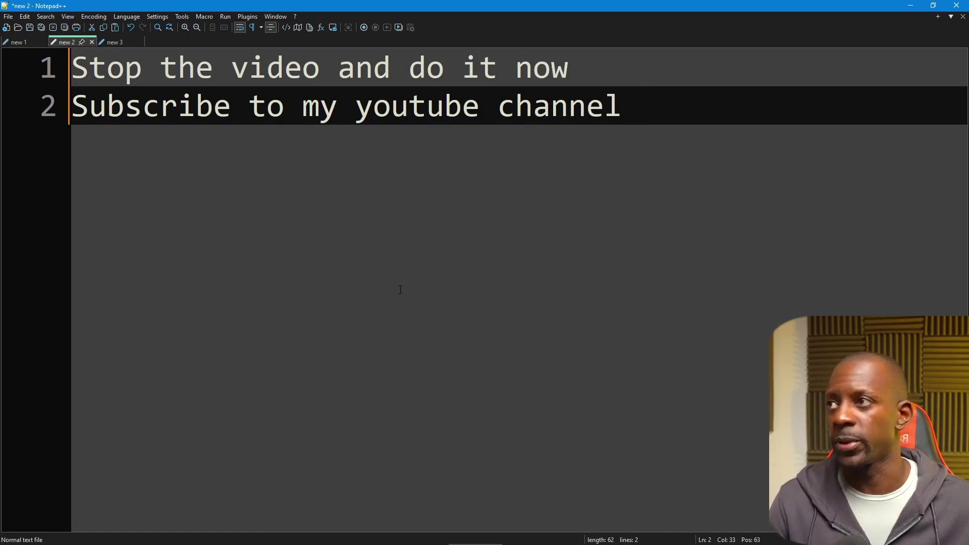
key(ctrl+shift+Tab)
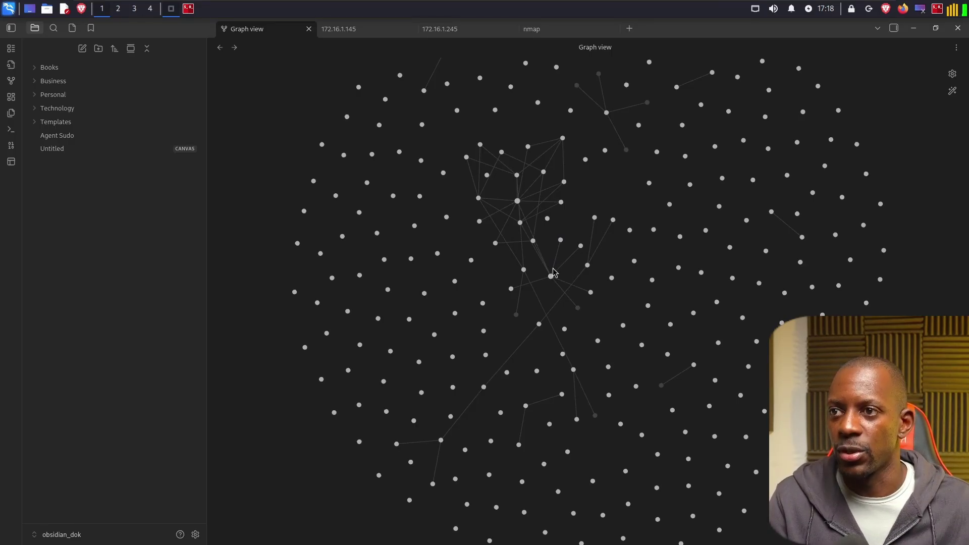
- Zoom into the Obsidian graph and pan it to reveal the notes around nmap
scroll(554, 272, up, 5)
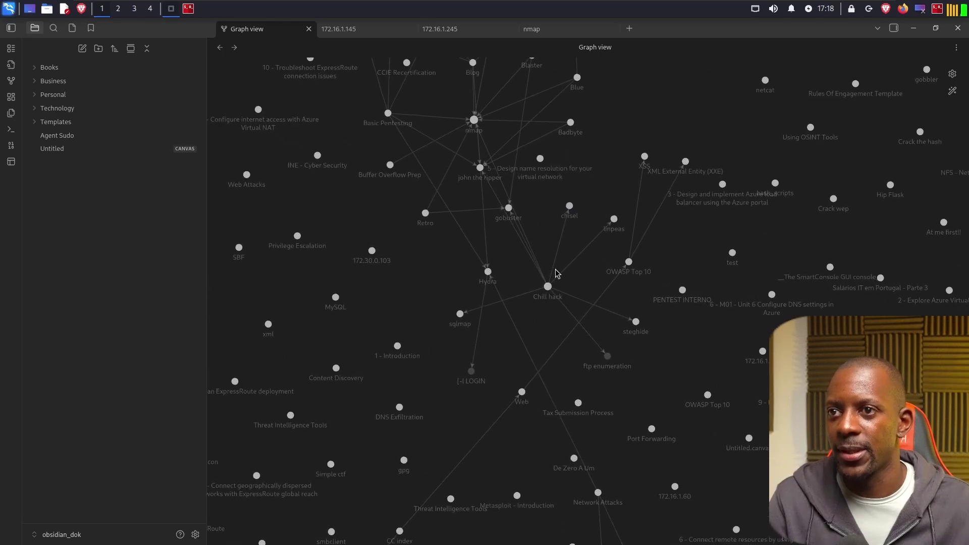
scroll(556, 274, up, 3)
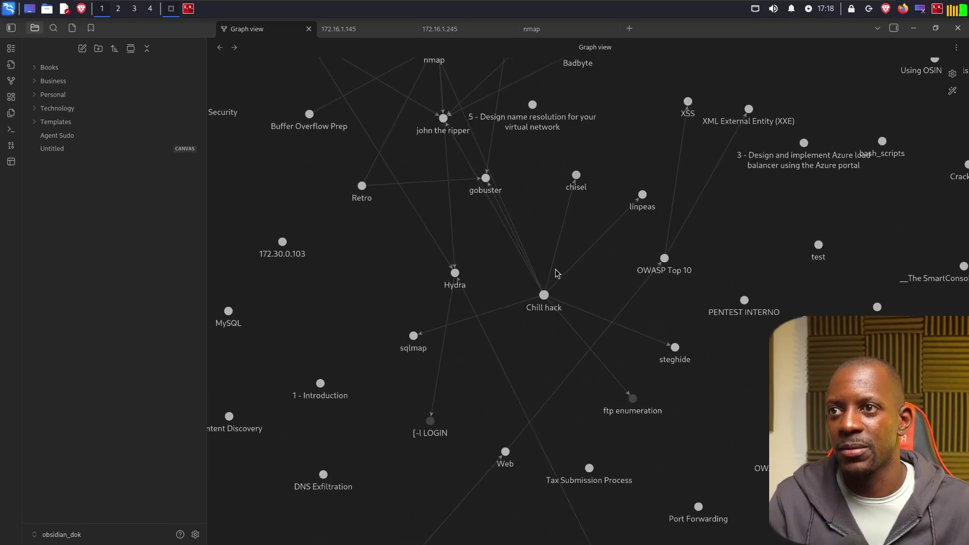
drag(528, 180, 601, 343)
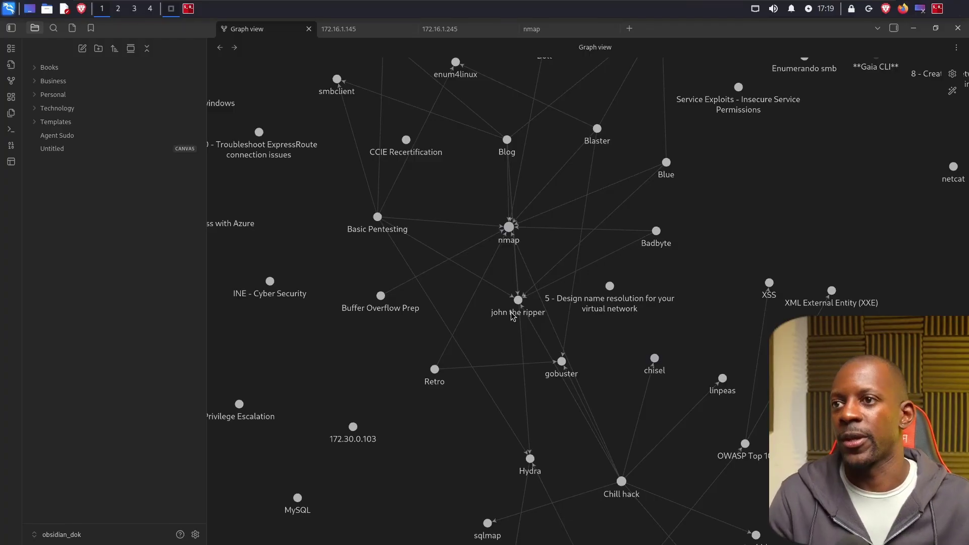
- Open the nmap note and scroll through its scan commands and host-discovery notes
click(510, 228)
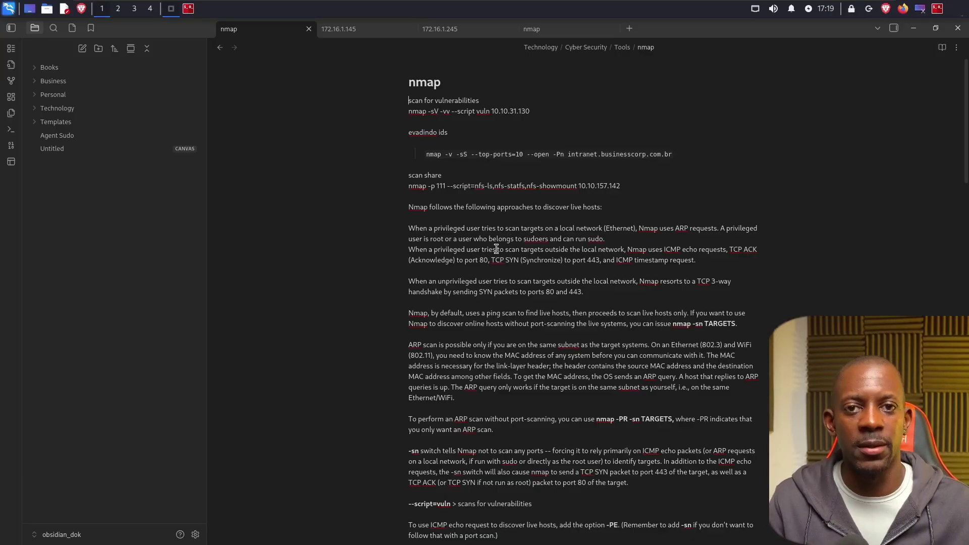
scroll(421, 272, down, 2)
scroll(420, 277, down, 6)
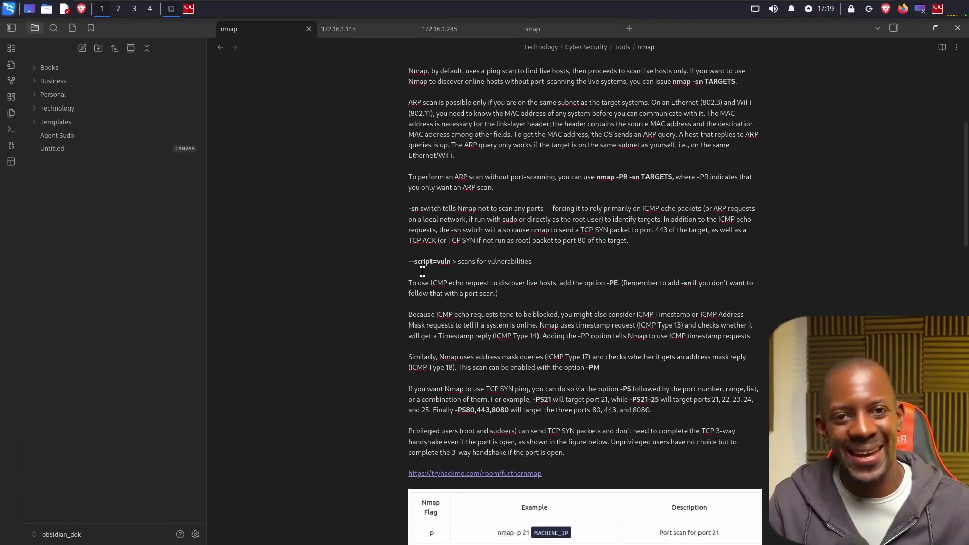
scroll(423, 275, down, 4)
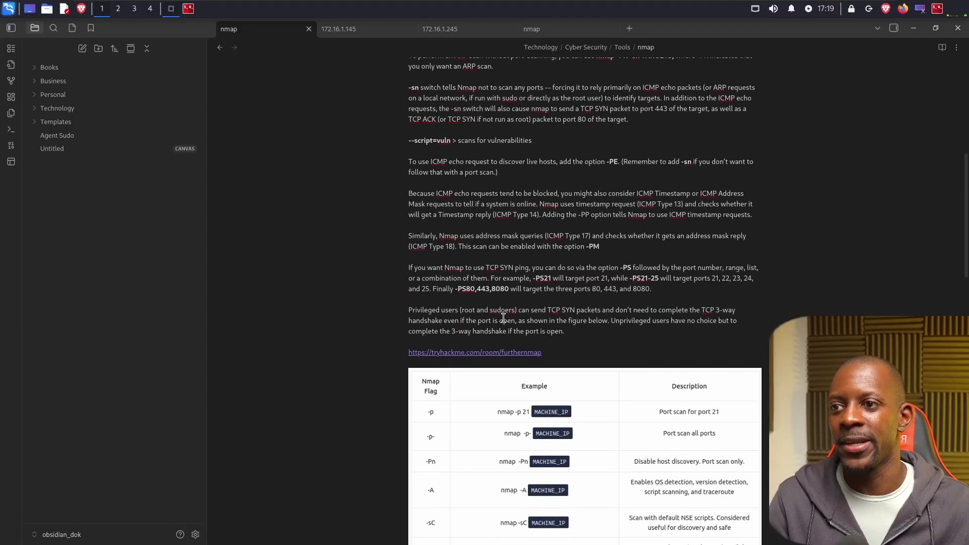
scroll(518, 374, down, 4)
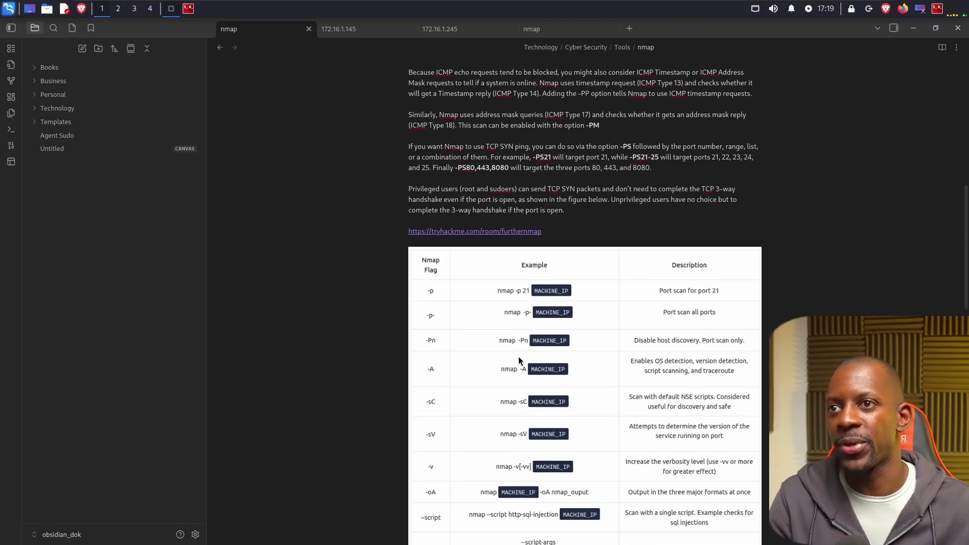
scroll(519, 356, down, 10)
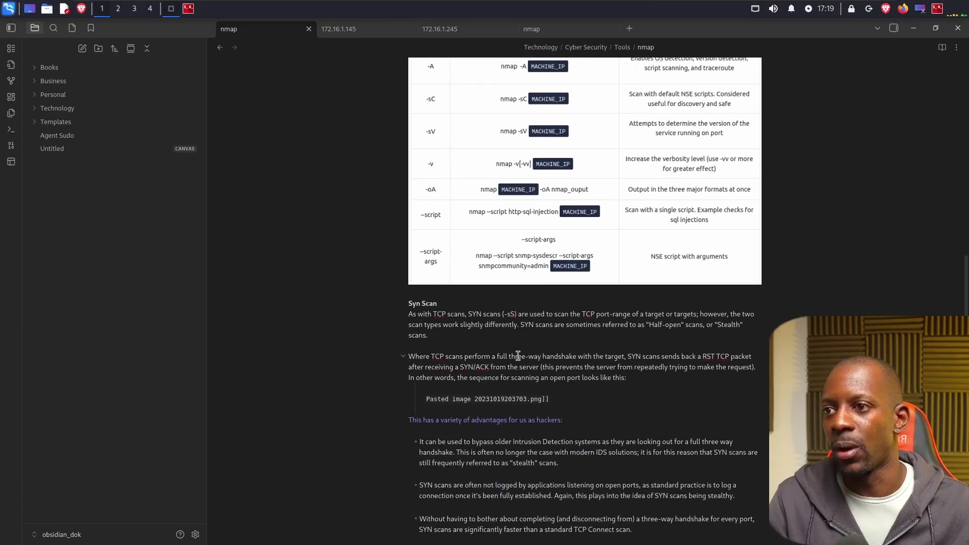
scroll(518, 357, down, 8)
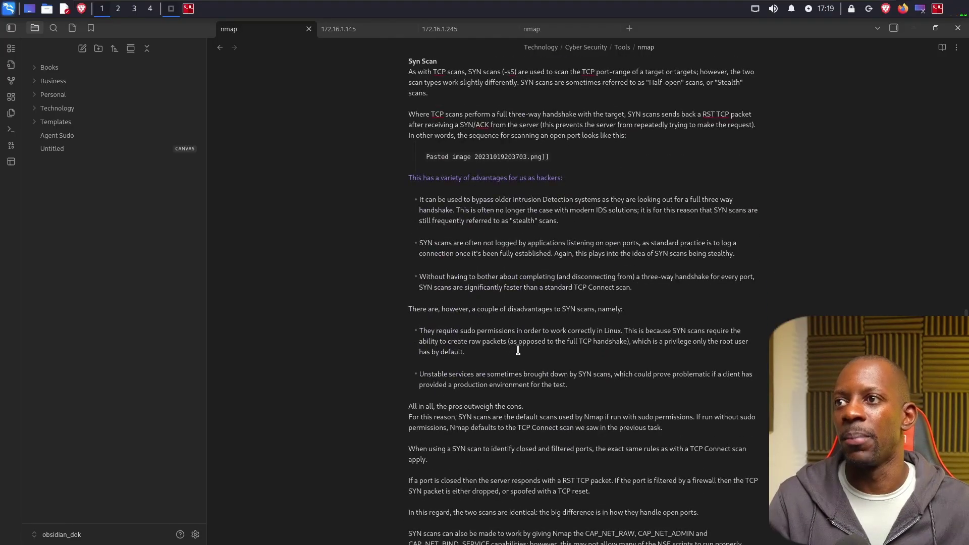
scroll(518, 350, up, 20)
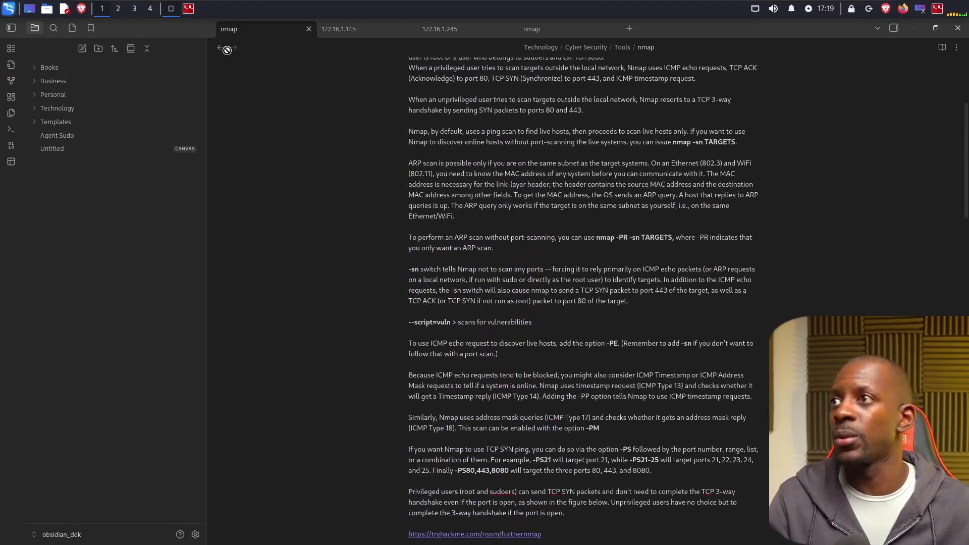
- Return to Graph view and expand Technology, Cyber Security, Cisco Ethical Hacking, Fortinet and FortiManager folders
key(ctrl+g)
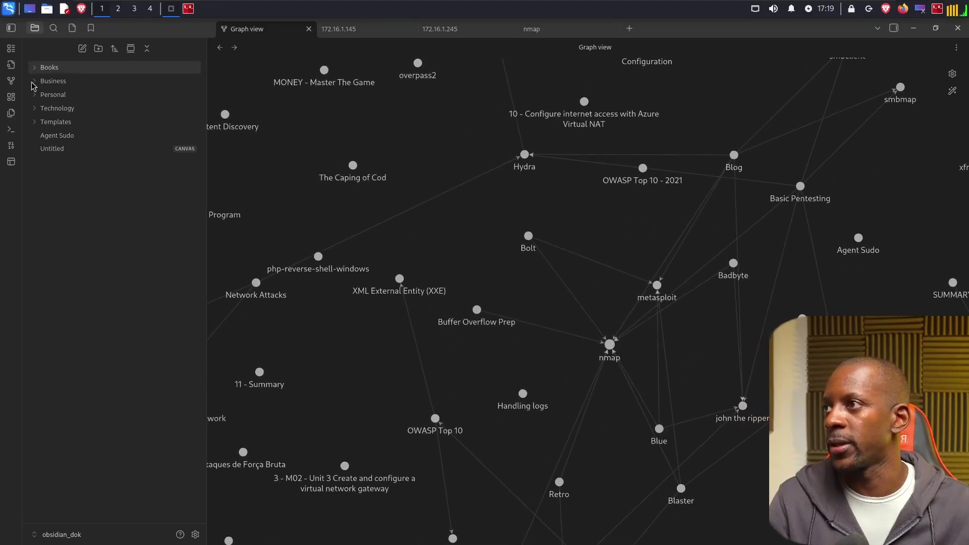
click(34, 109)
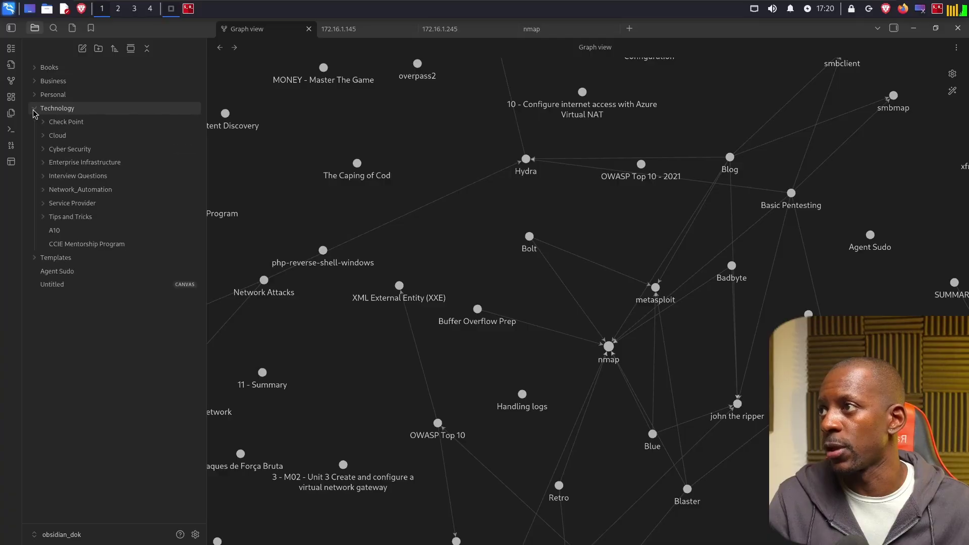
click(45, 150)
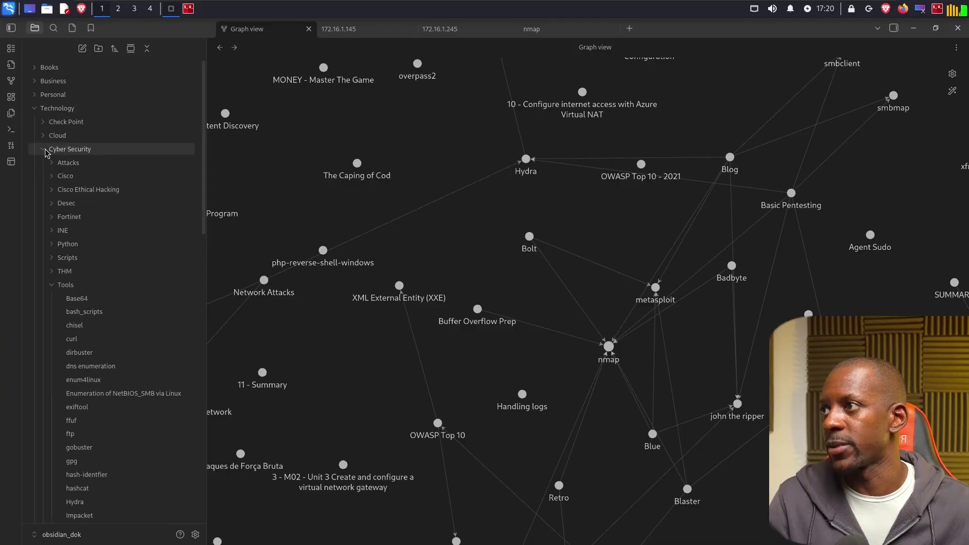
click(51, 194)
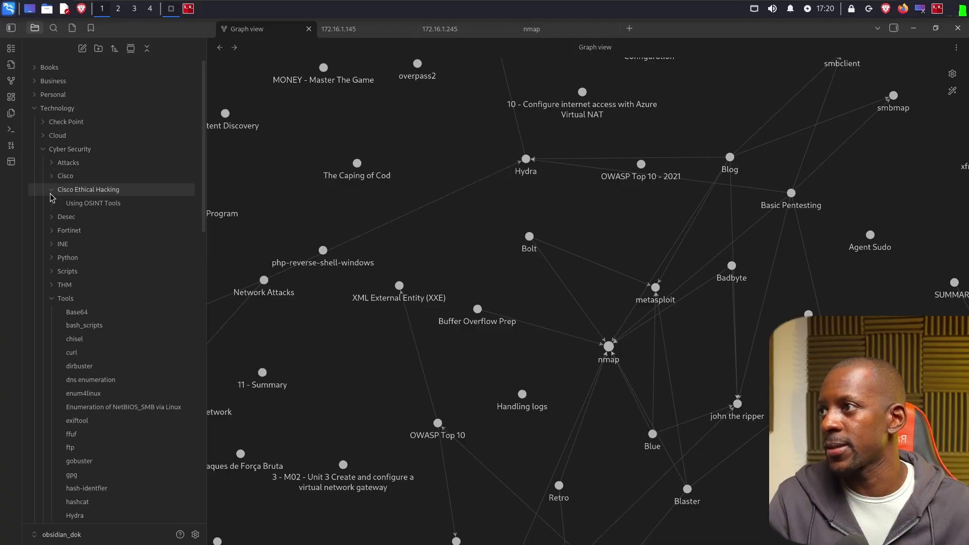
click(53, 231)
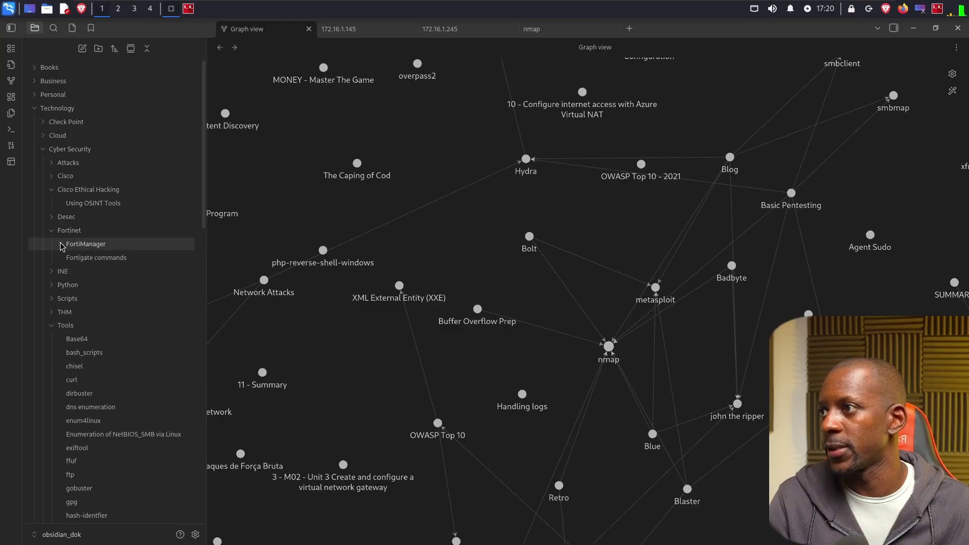
click(62, 244)
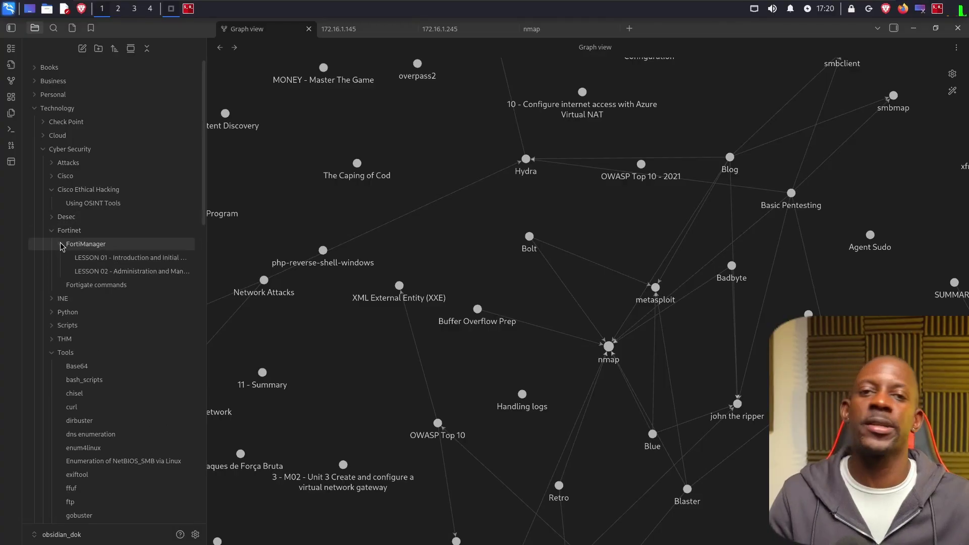